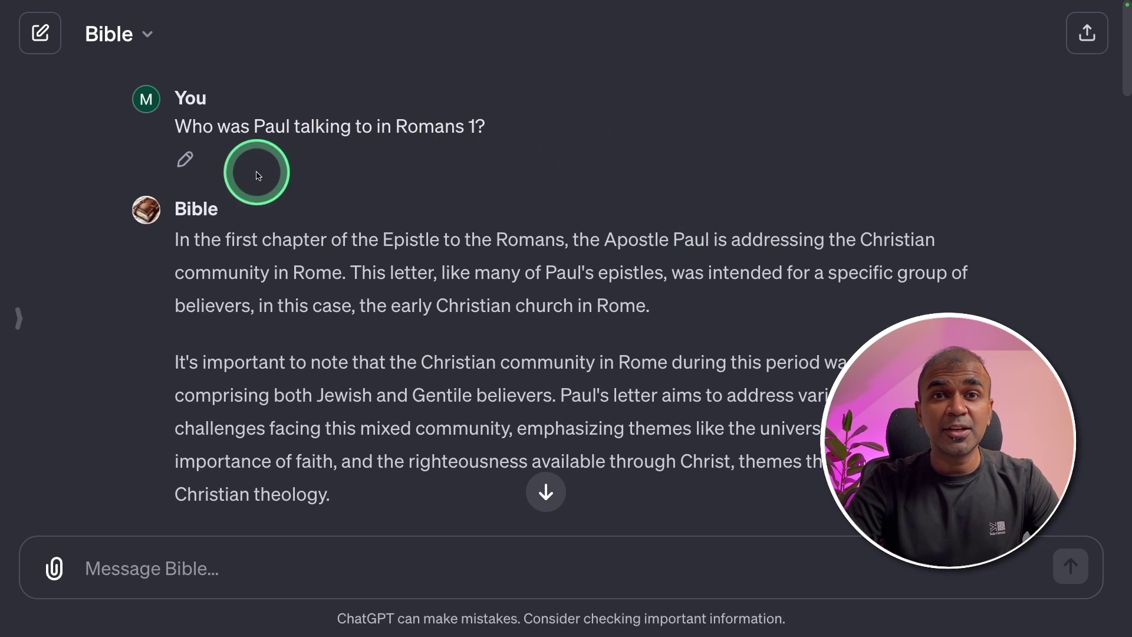
# Scroll down the Bible GPT start page to see its four suggested prompts
pyautogui.scroll(-5, 413, 248)
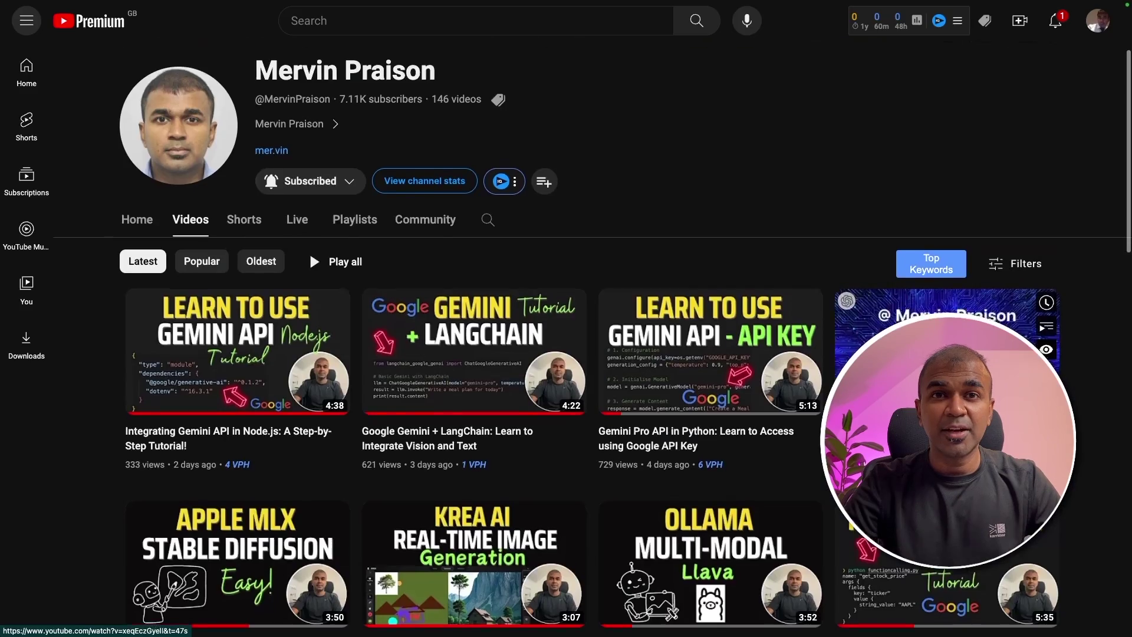
pyautogui.scroll(-10, 310, 251)
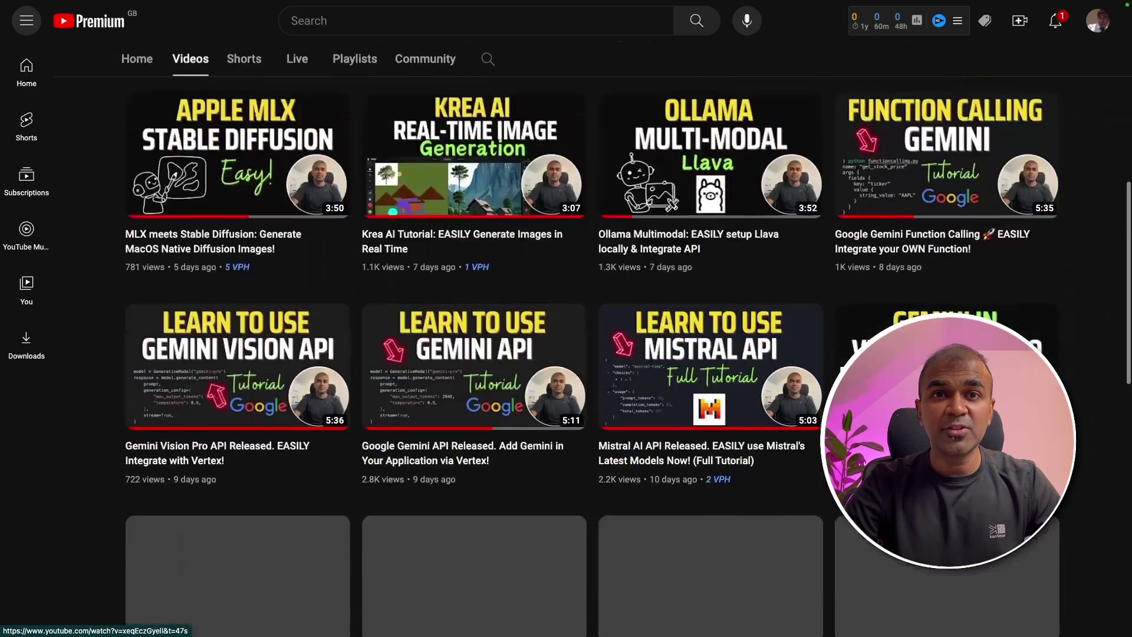
pyautogui.scroll(-10, 309, 251)
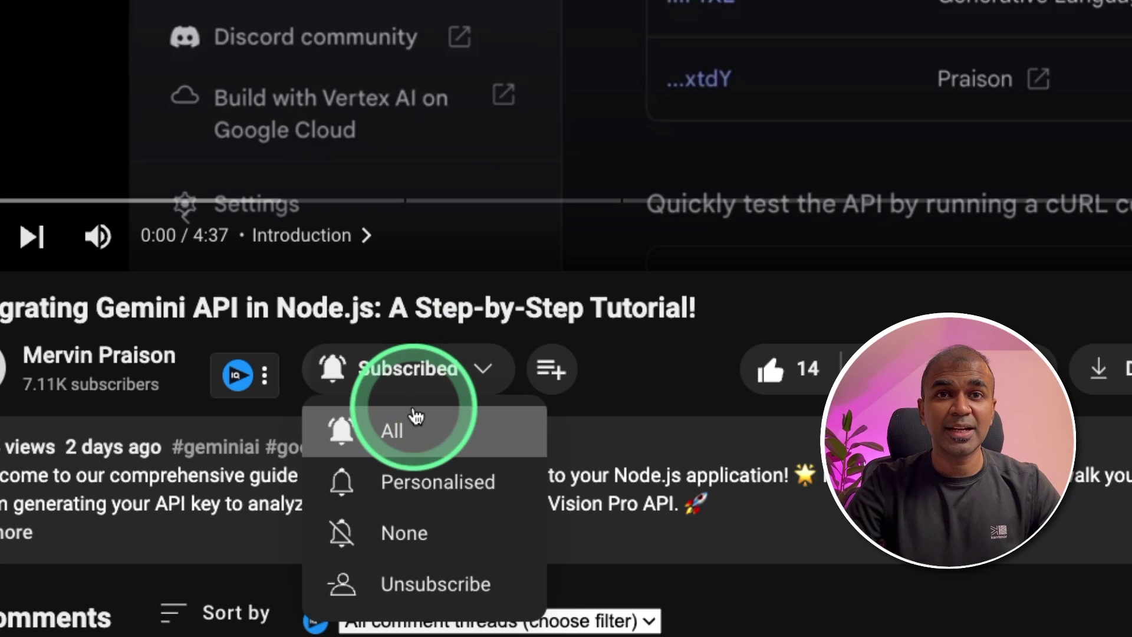
pyautogui.click(415, 413)
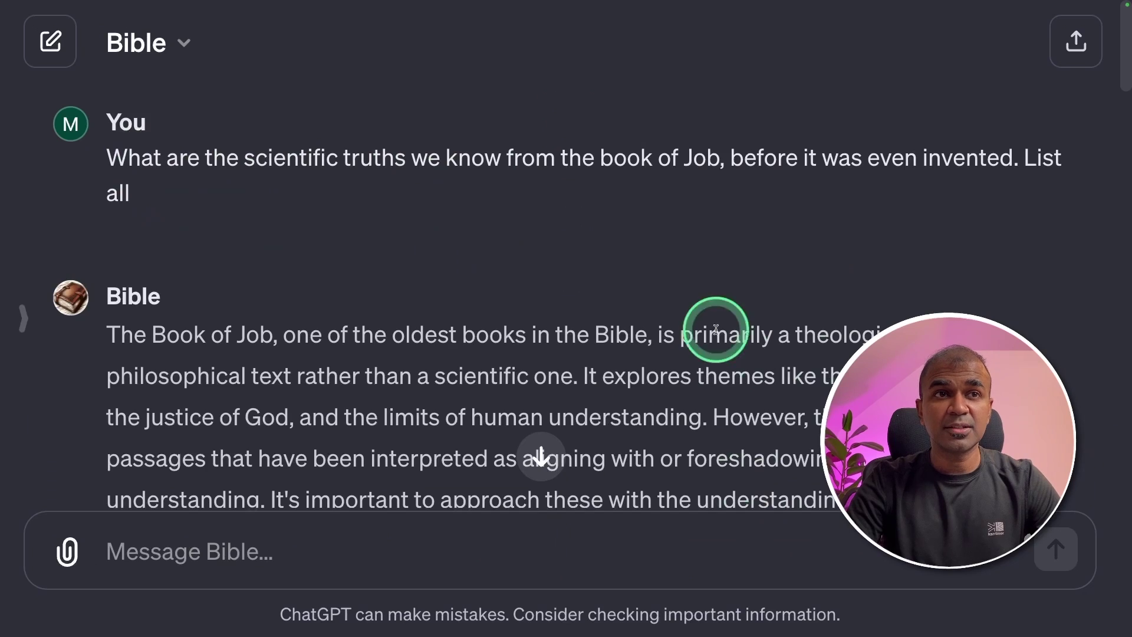
# Read the start of the Job reply, highlighting 'later scientific discoveries' and 'hangs the earth on nothing'
pyautogui.moveTo(248, 157)
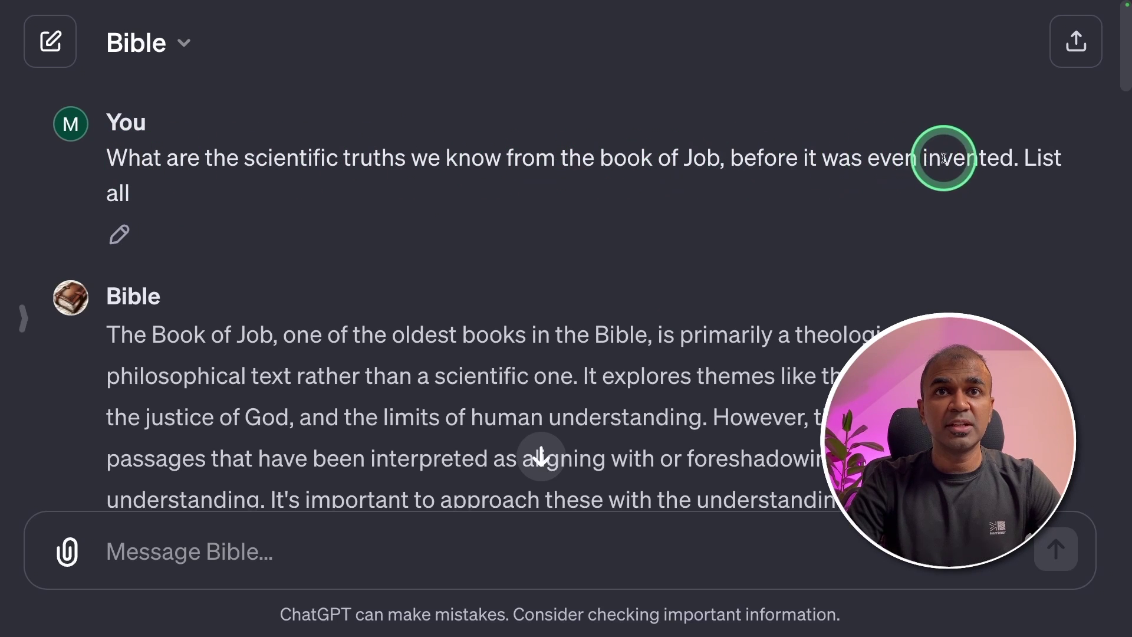
pyautogui.scroll(-3, 193, 229)
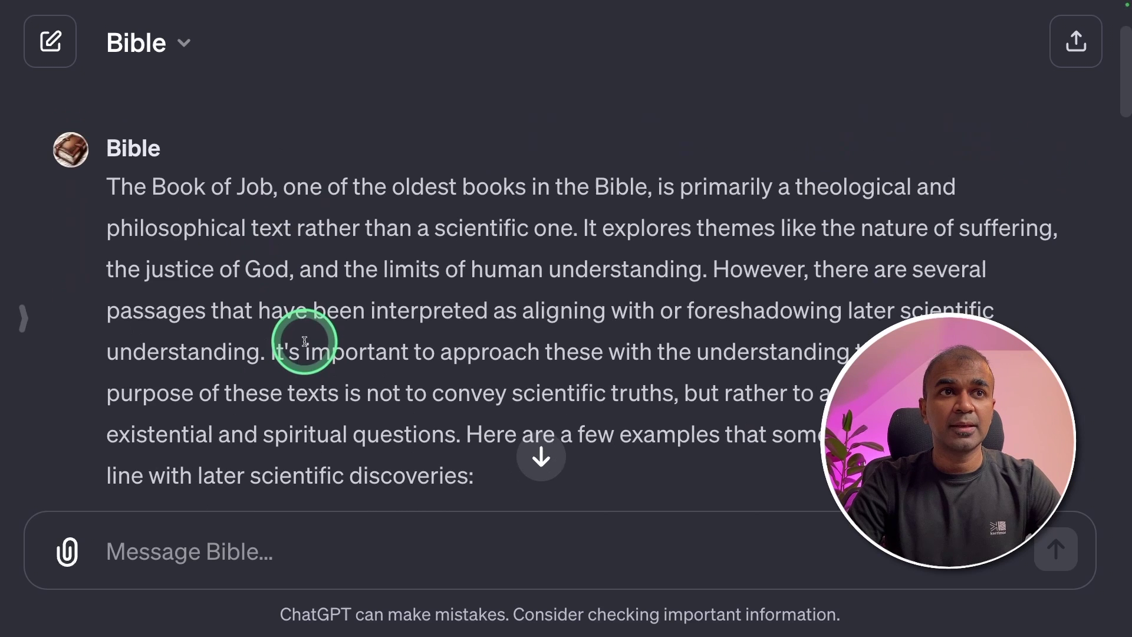
pyautogui.scroll(-1, 531, 366)
pyautogui.scroll(-2, 583, 382)
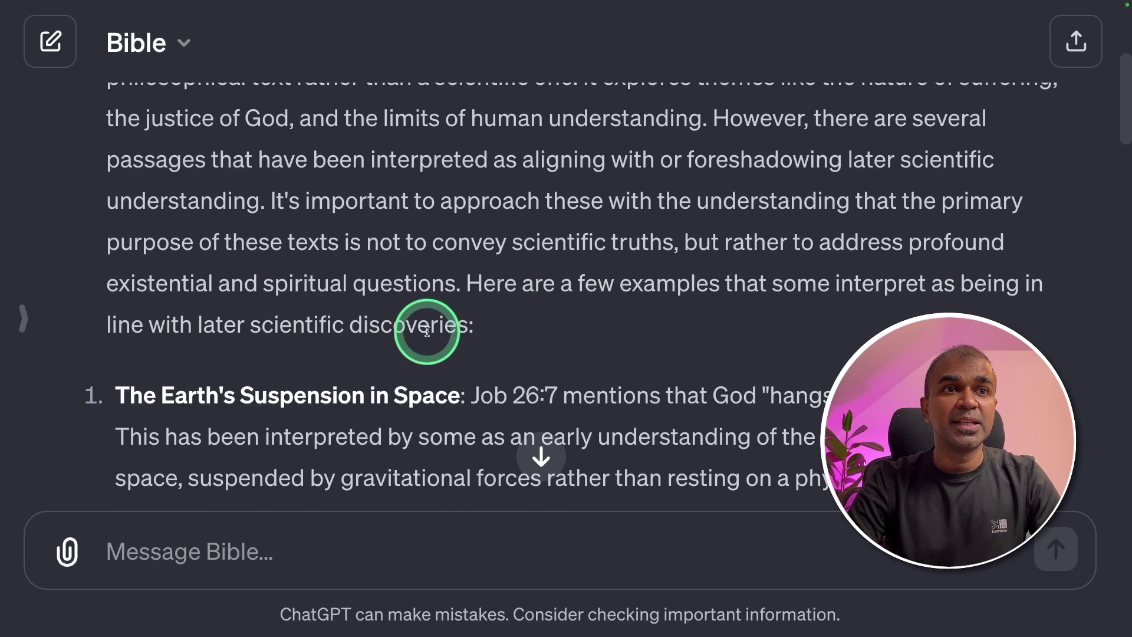
pyautogui.moveTo(456, 326); pyautogui.dragTo(221, 326)
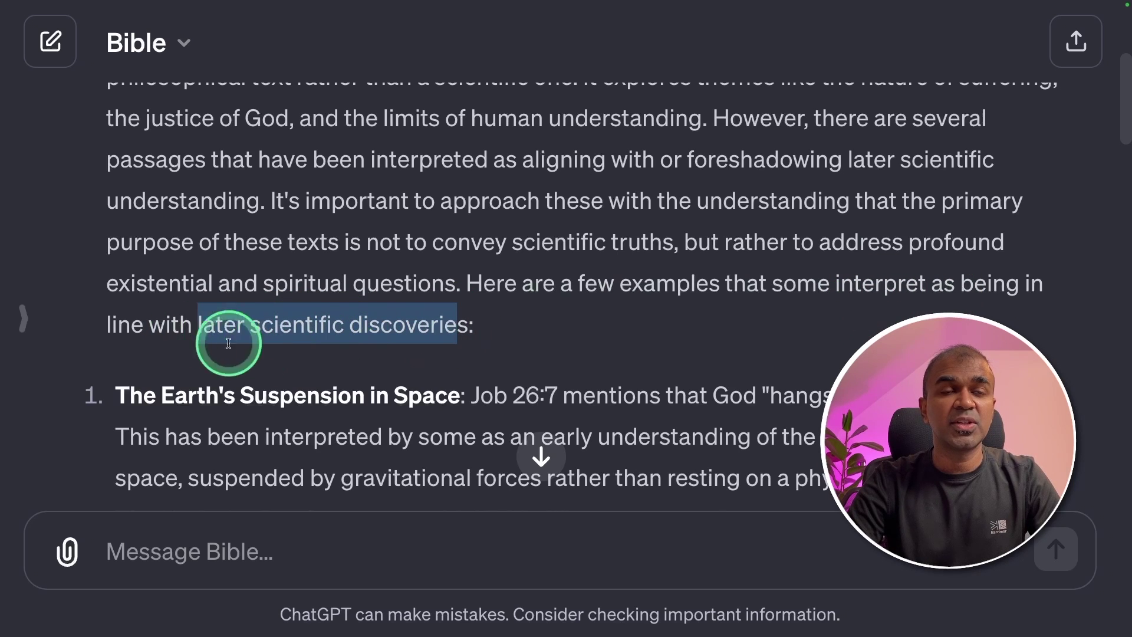
pyautogui.scroll(-3, 165, 295)
pyautogui.moveTo(114, 261); pyautogui.dragTo(422, 263)
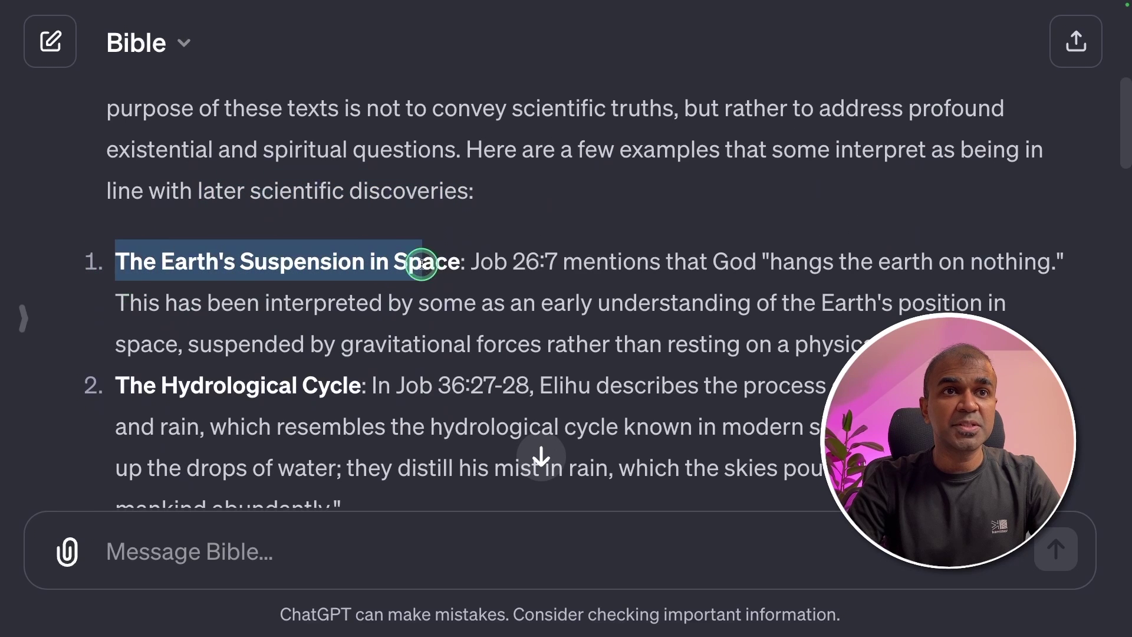
pyautogui.click(470, 262)
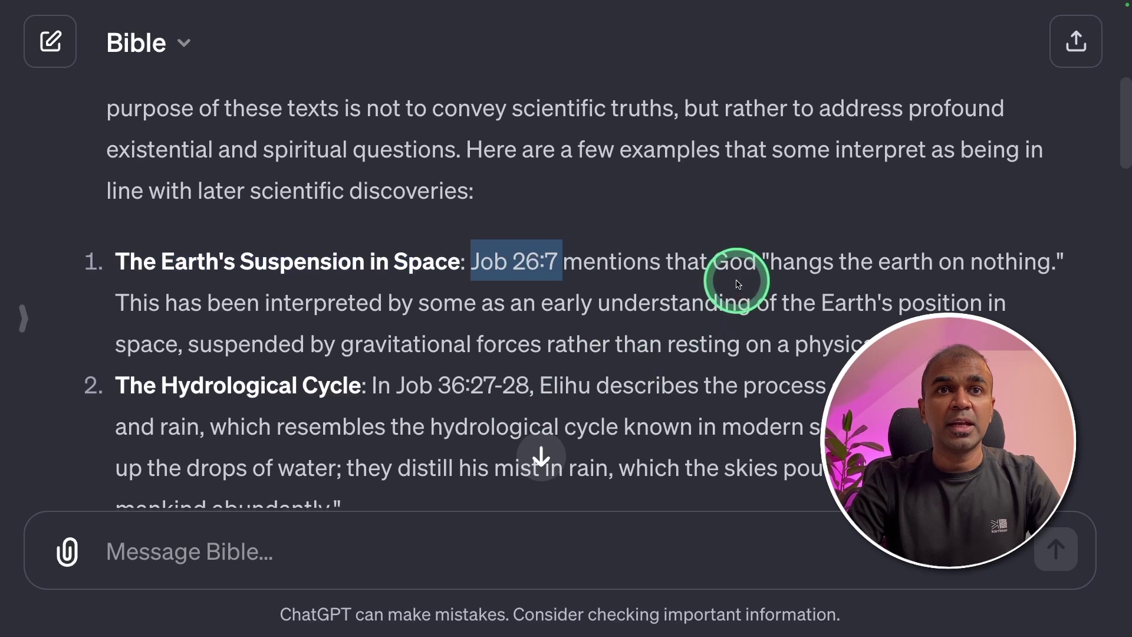
pyautogui.moveTo(775, 263); pyautogui.dragTo(986, 262)
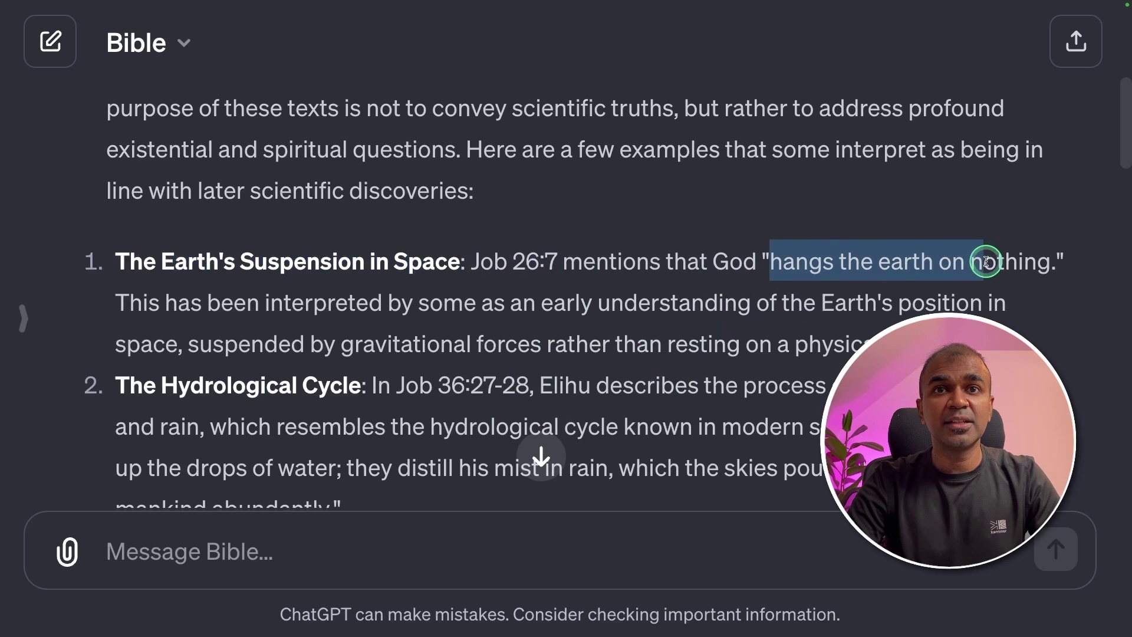
pyautogui.scroll(-2, 1050, 264)
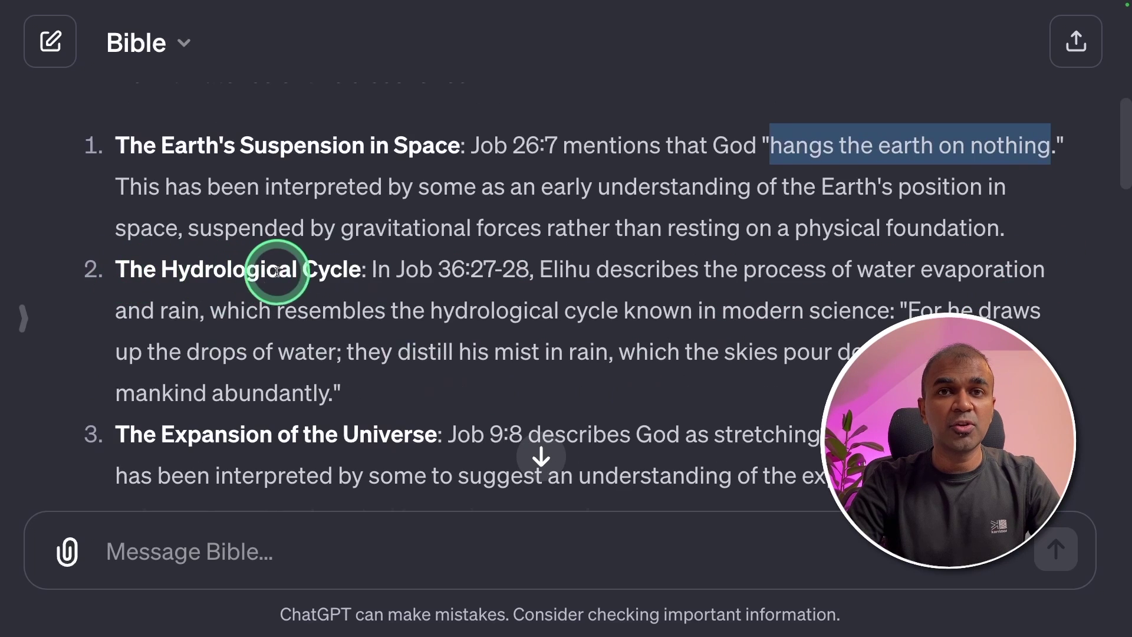
pyautogui.scroll(-3, 390, 273)
# Highlight the titles of the middle items in the seven-item Job list
pyautogui.moveTo(118, 261); pyautogui.dragTo(528, 254)
pyautogui.scroll(-1, 424, 262)
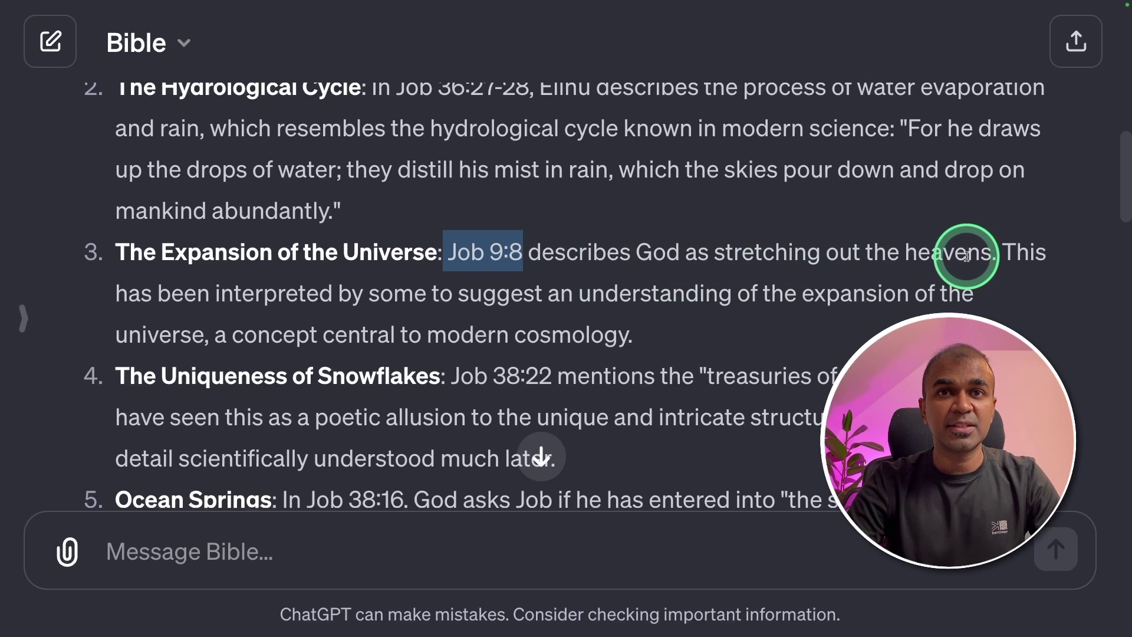
pyautogui.scroll(-3, 707, 265)
pyautogui.moveTo(114, 280); pyautogui.dragTo(400, 281)
pyautogui.scroll(-5, 470, 300)
pyautogui.moveTo(115, 222); pyautogui.dragTo(245, 245)
pyautogui.scroll(-1, 330, 242)
pyautogui.moveTo(115, 306); pyautogui.dragTo(469, 306)
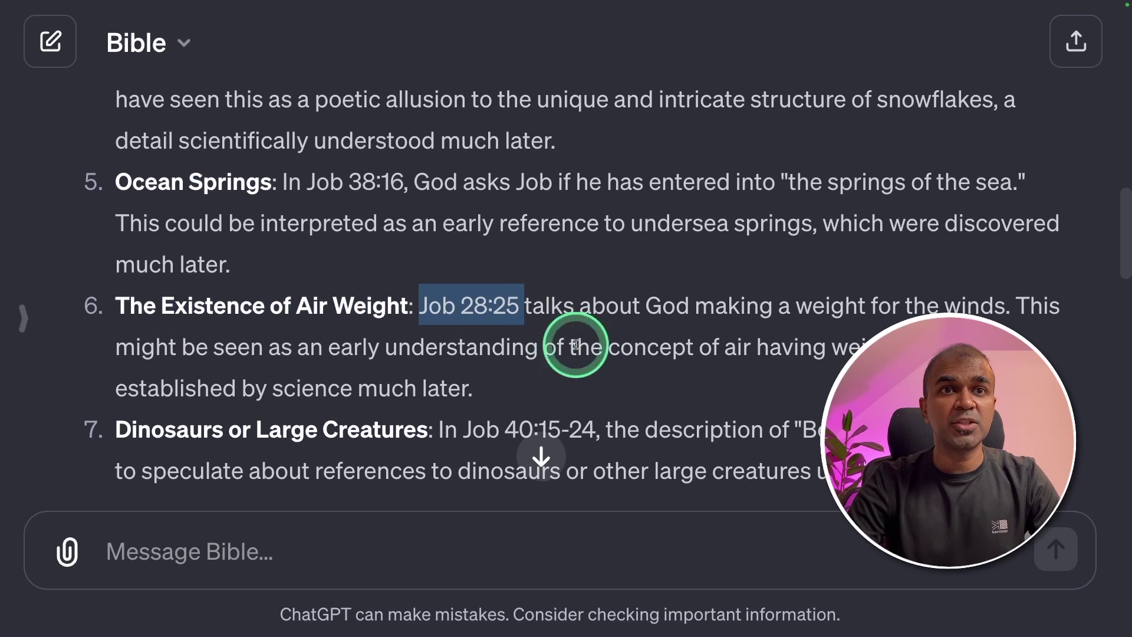
# Finish reading the Job list, highlighting the word 'Behemoth' in item 7
pyautogui.scroll(-2, 412, 354)
pyautogui.moveTo(116, 328); pyautogui.dragTo(352, 328)
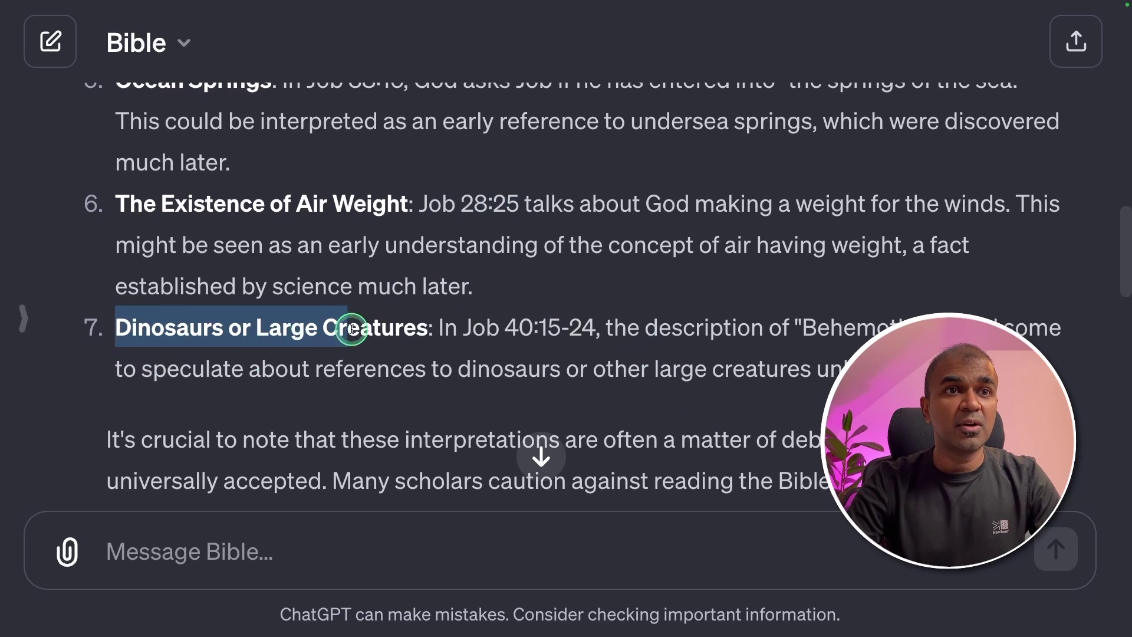
pyautogui.moveTo(428, 328); pyautogui.dragTo(428, 328)
pyautogui.scroll(-1, 475, 369)
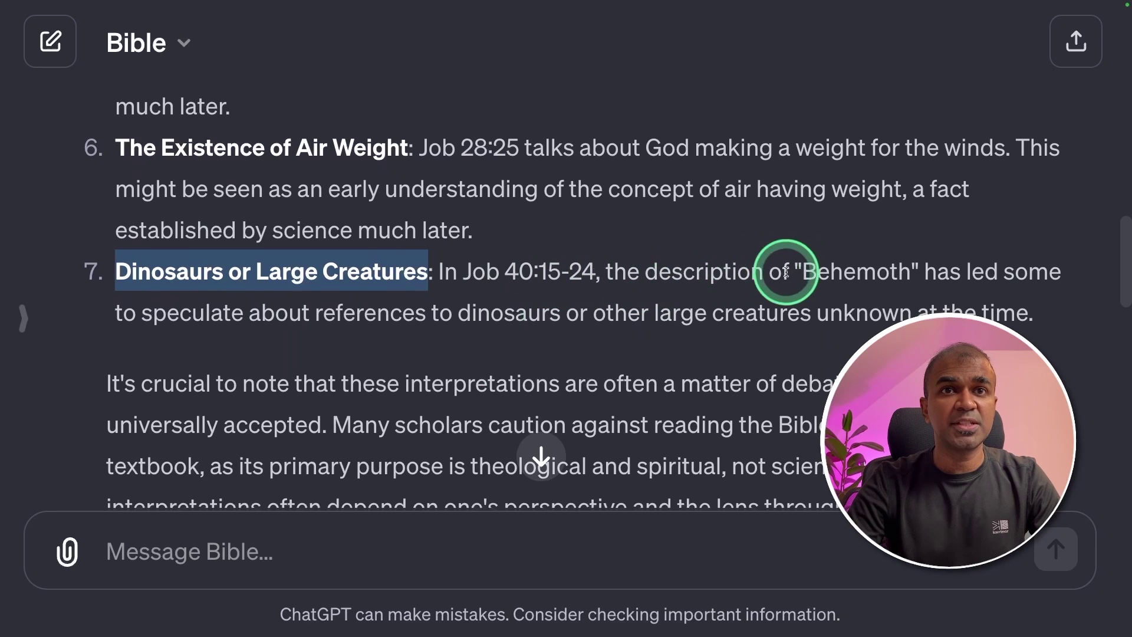
pyautogui.doubleClick(853, 279)
pyautogui.scroll(10, 816, 318)
pyautogui.scroll(-2, 816, 318)
pyautogui.scroll(-3, 608, 294)
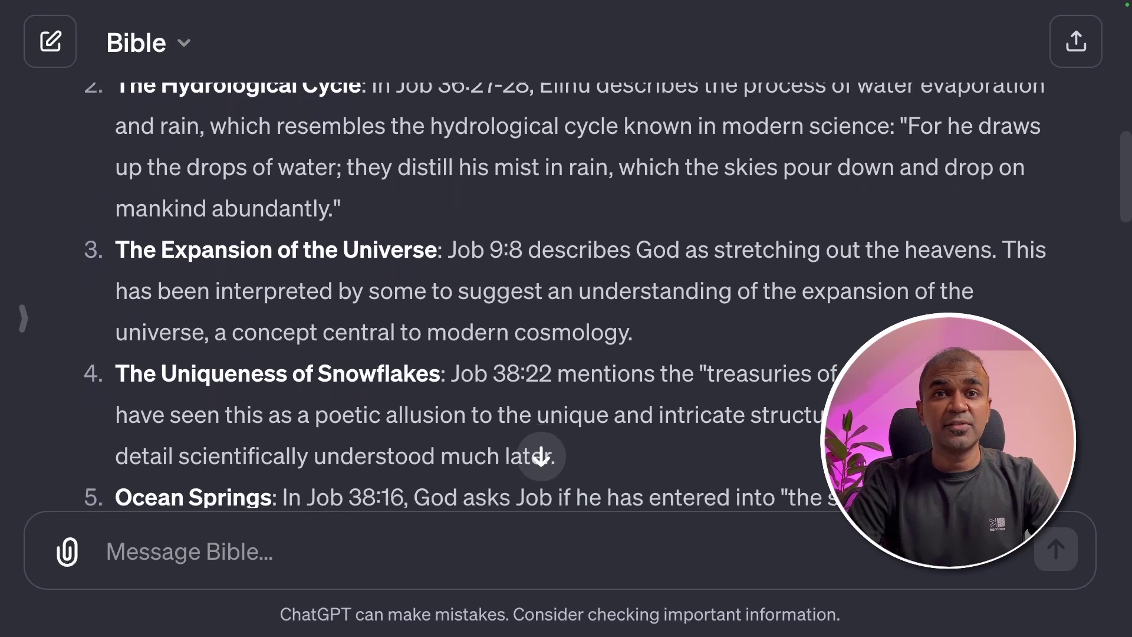
# Jump to the latest message and enlarge the nine-image grid illustrating the Job examples
pyautogui.click(541, 456)
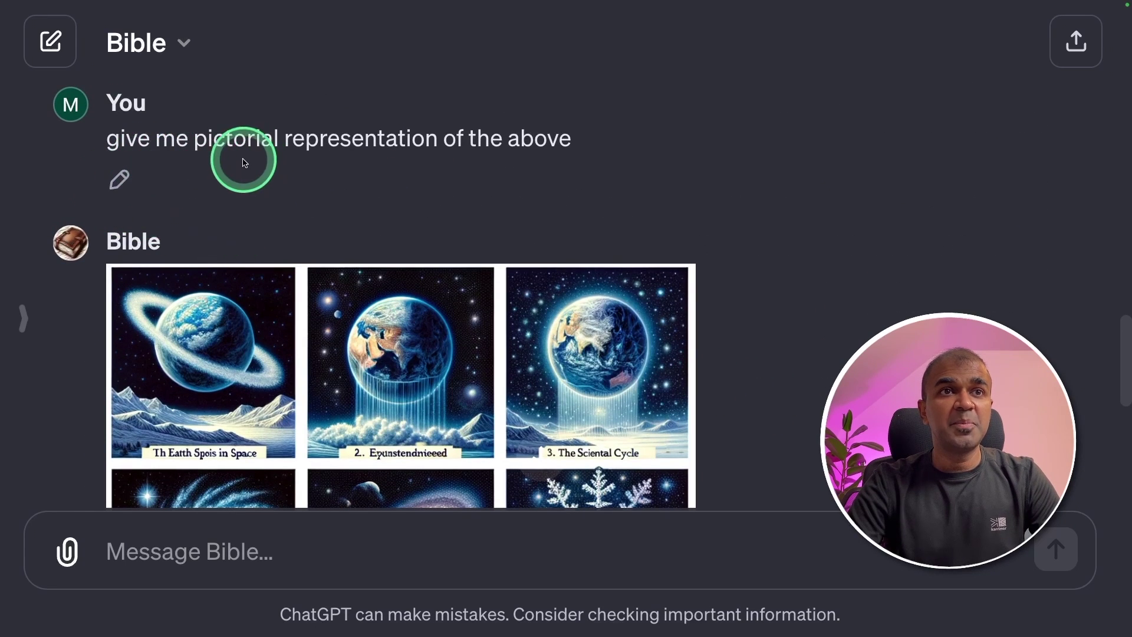
pyautogui.scroll(-3, 583, 248)
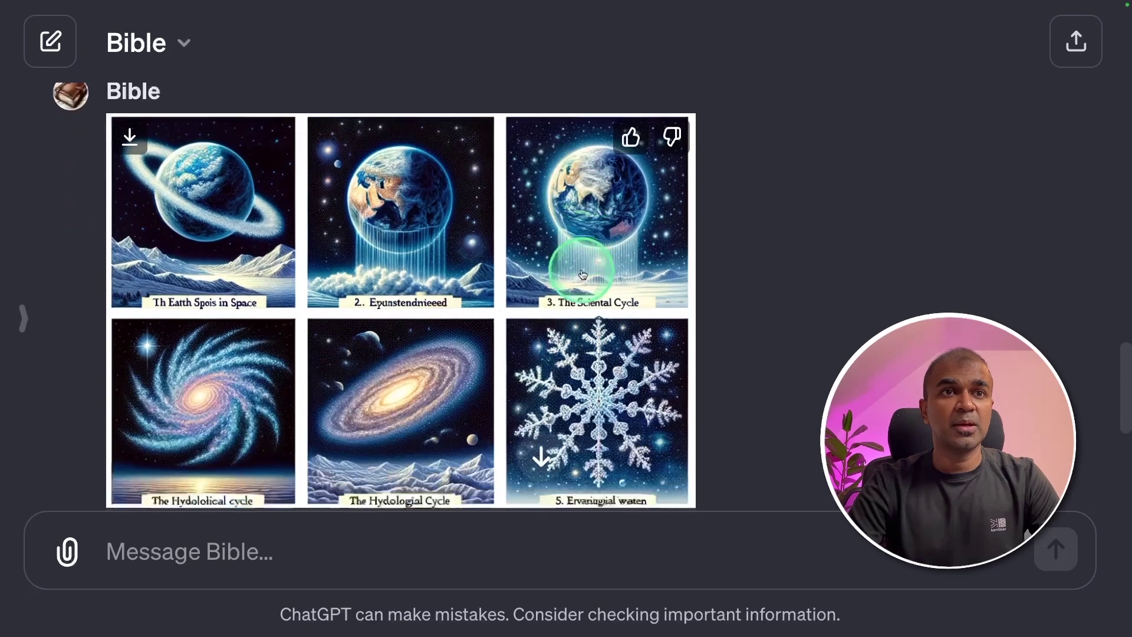
pyautogui.click(383, 315)
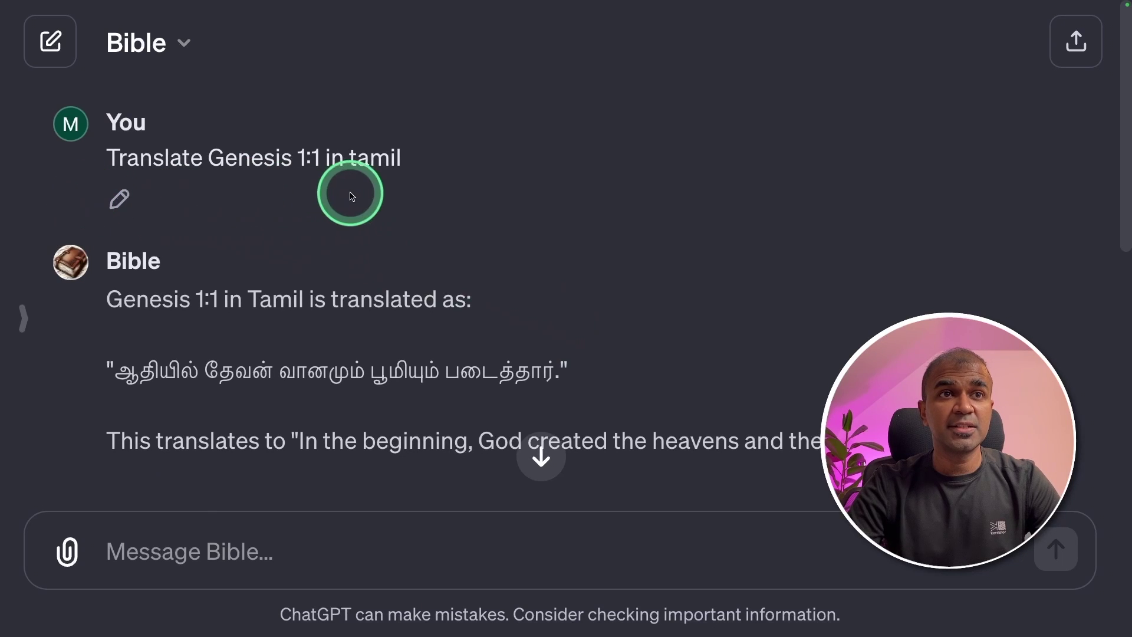
# Highlight the Tamil Genesis 1:1 translation, the follow-up prompt, and the simpler Tamil version for kids
pyautogui.moveTo(113, 373); pyautogui.dragTo(565, 376)
pyautogui.scroll(-5, 589, 399)
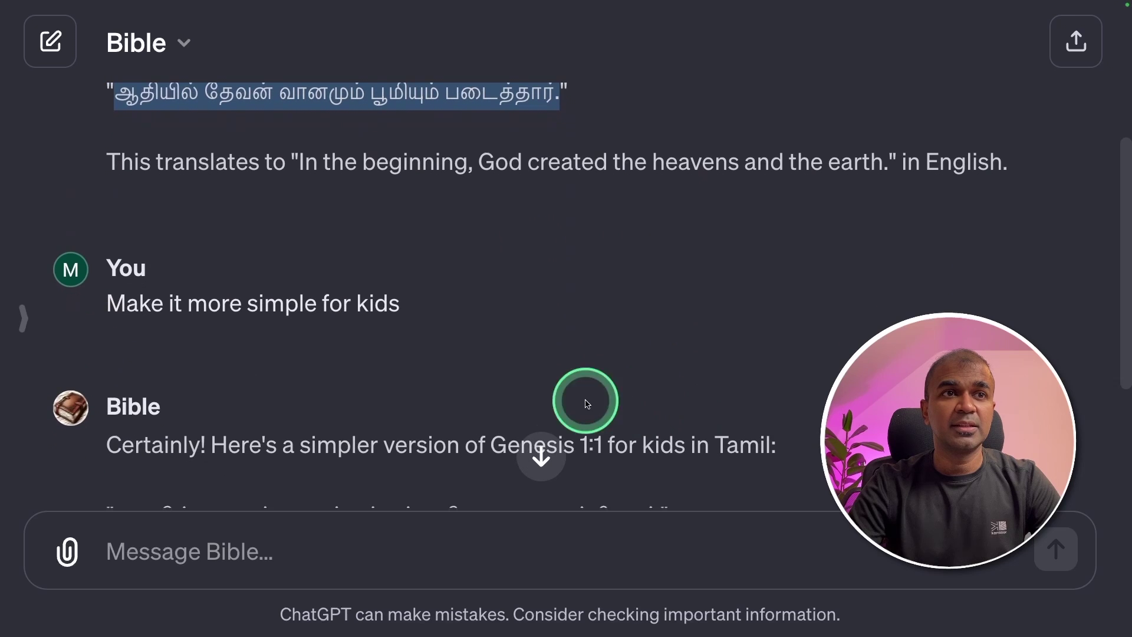
pyautogui.moveTo(107, 305); pyautogui.dragTo(409, 306)
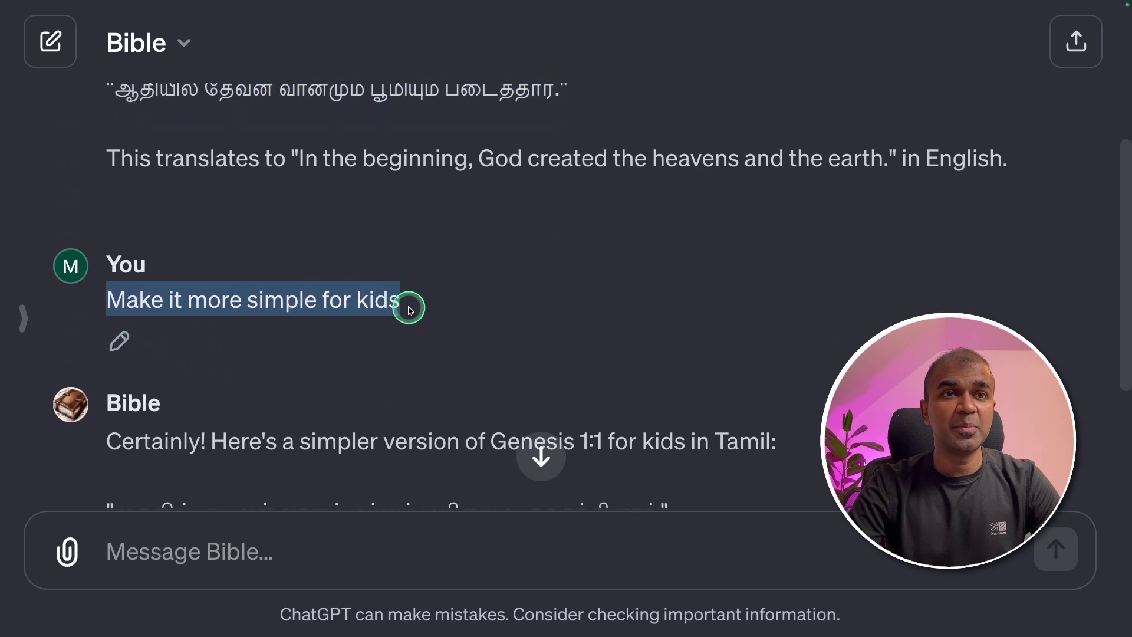
pyautogui.scroll(-4, 392, 389)
pyautogui.moveTo(113, 309); pyautogui.dragTo(658, 310)
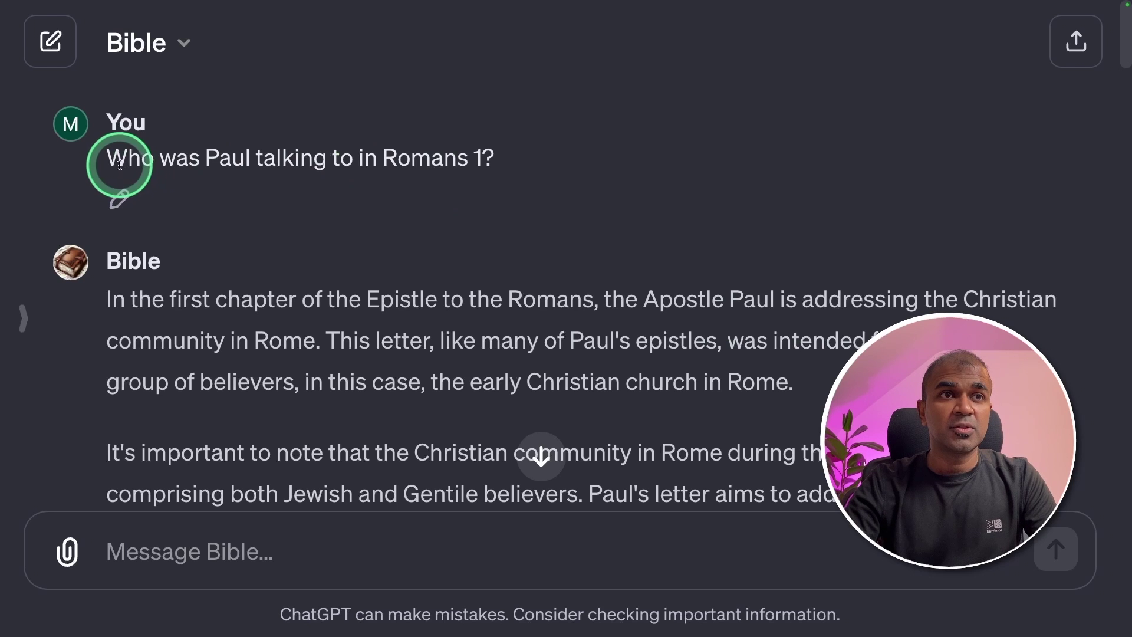
# Highlight the Romans 1 question and scroll through its answer about Rome's mixed Jewish-Gentile church
pyautogui.moveTo(106, 159); pyautogui.dragTo(419, 166)
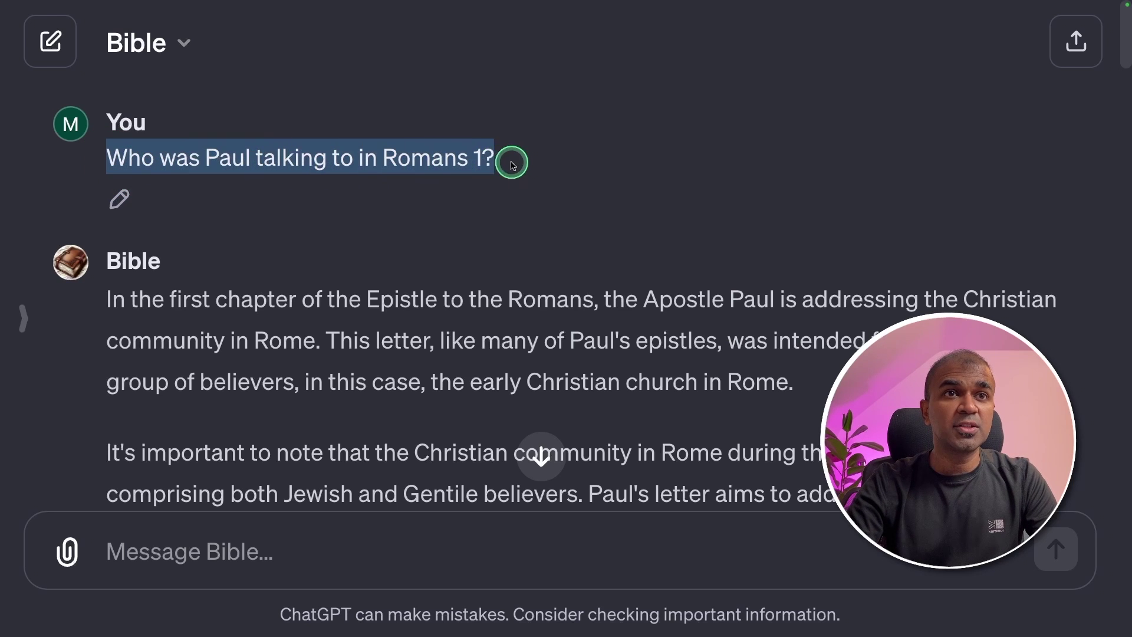
pyautogui.scroll(-3, 369, 331)
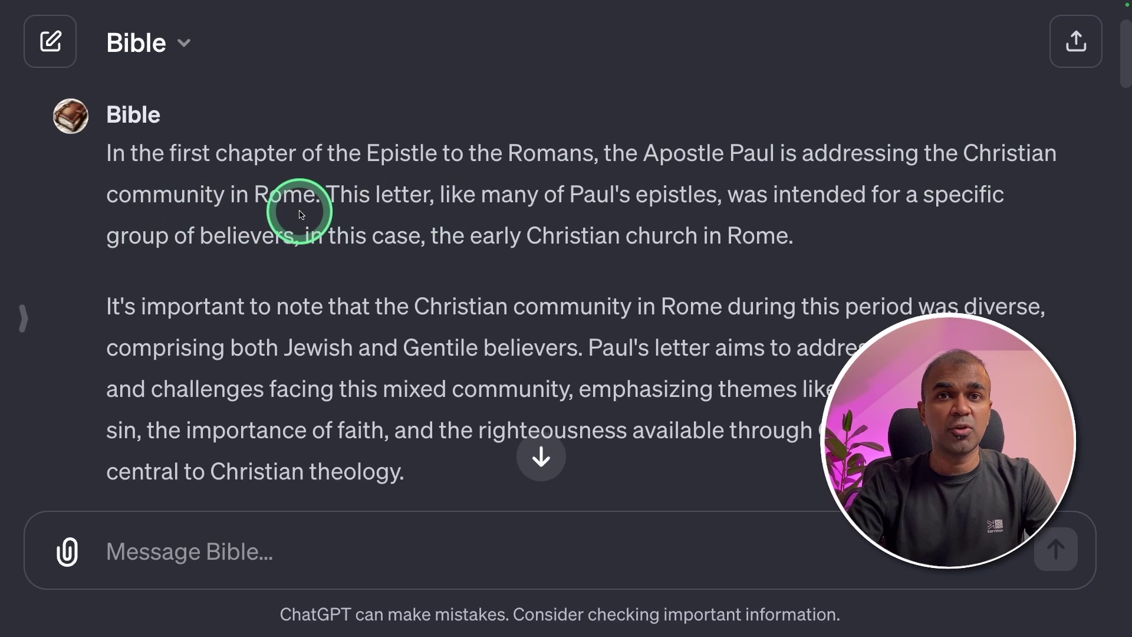
pyautogui.scroll(-2, 301, 214)
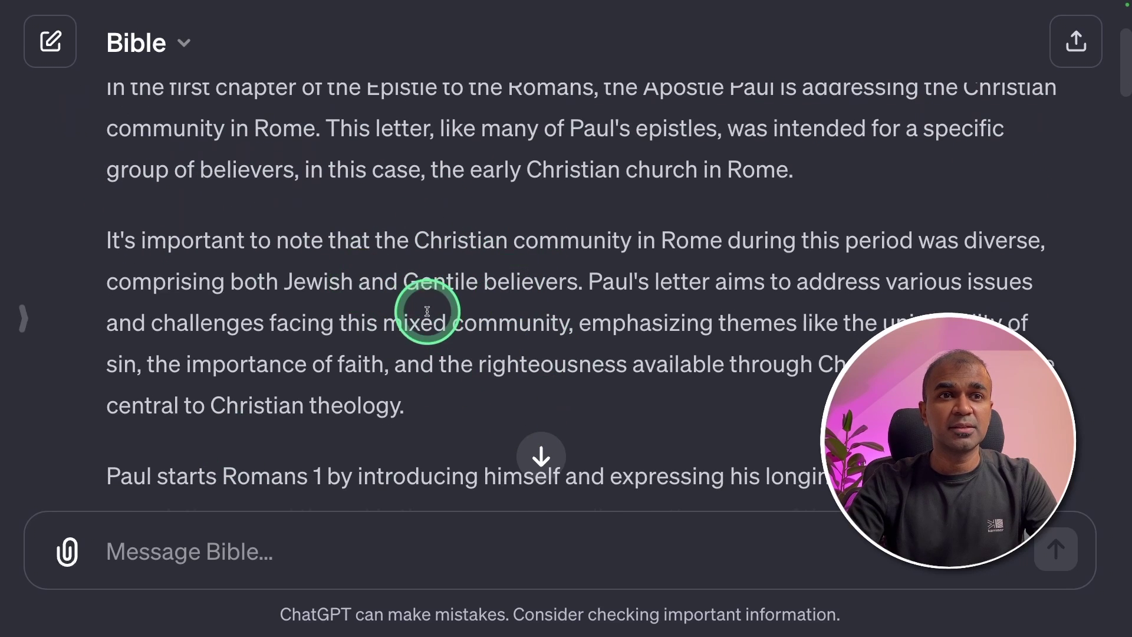
pyautogui.scroll(-10, 383, 295)
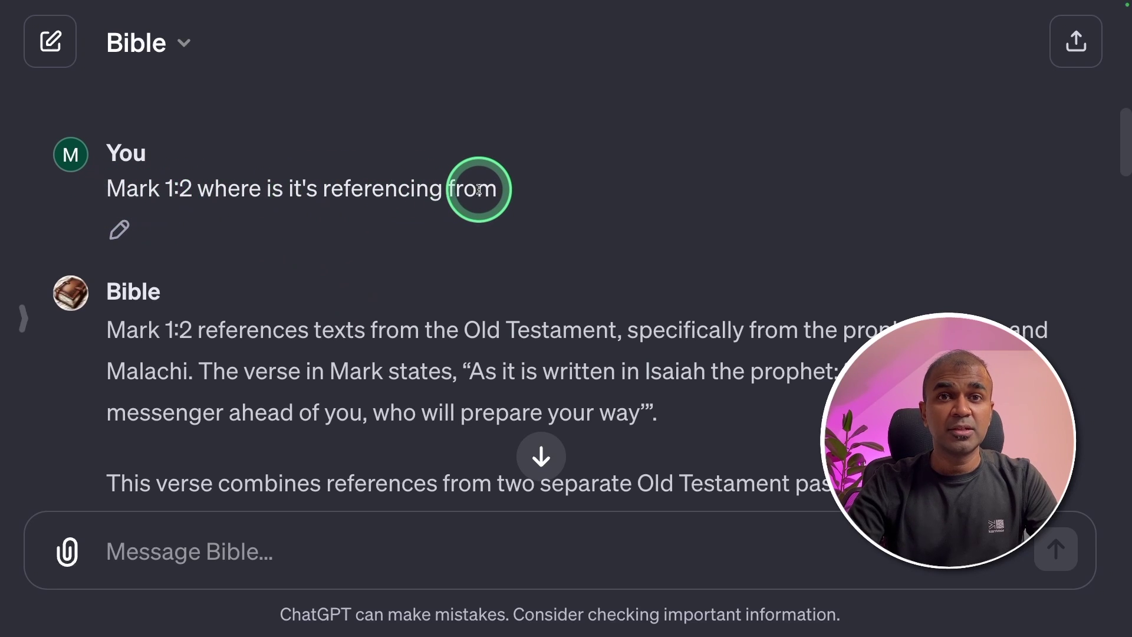
# Highlight Isaiah, Malachi, the Isaiah 40:3 wilderness quote, then 'Explain Romans 8:1' in the next question
pyautogui.scroll(-2, 218, 316)
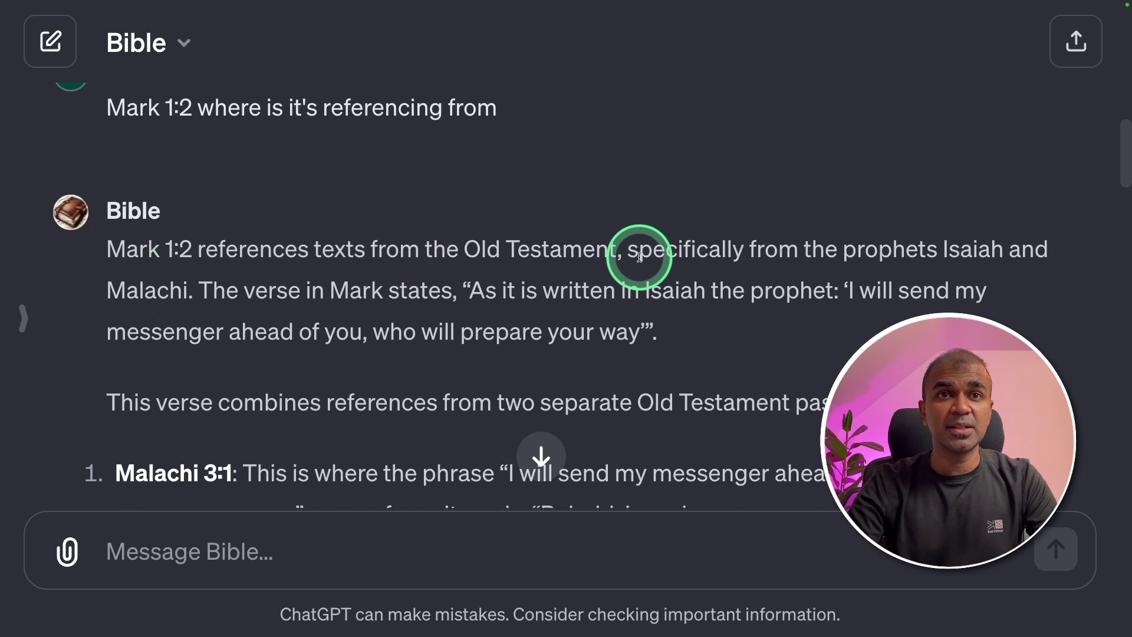
pyautogui.doubleClick(966, 250)
pyautogui.doubleClick(174, 290)
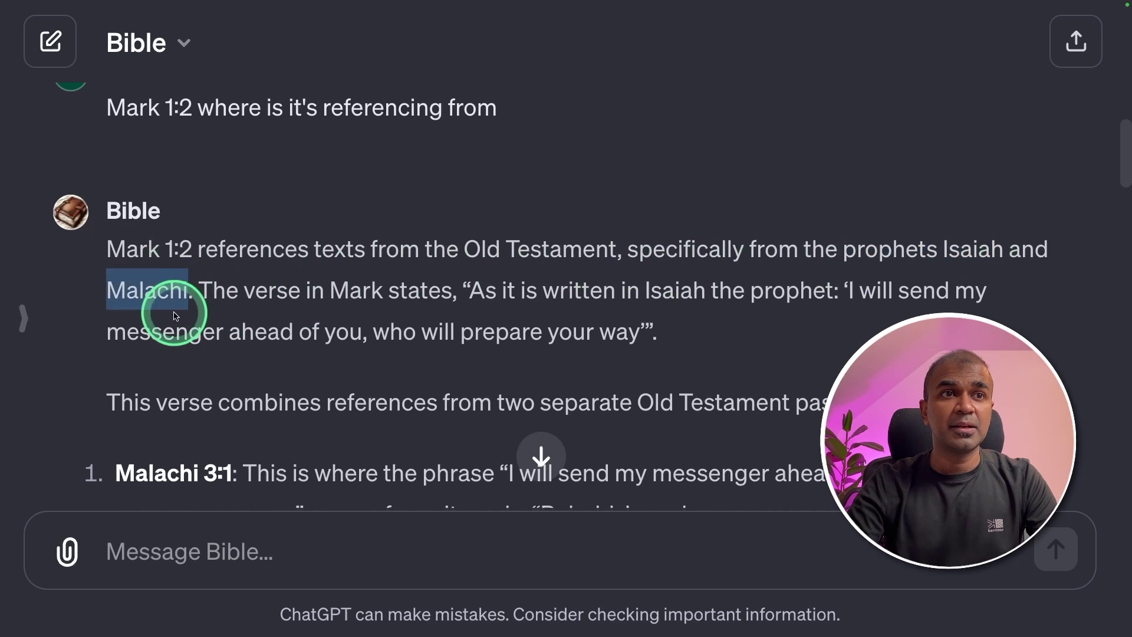
pyautogui.scroll(-4, 116, 264)
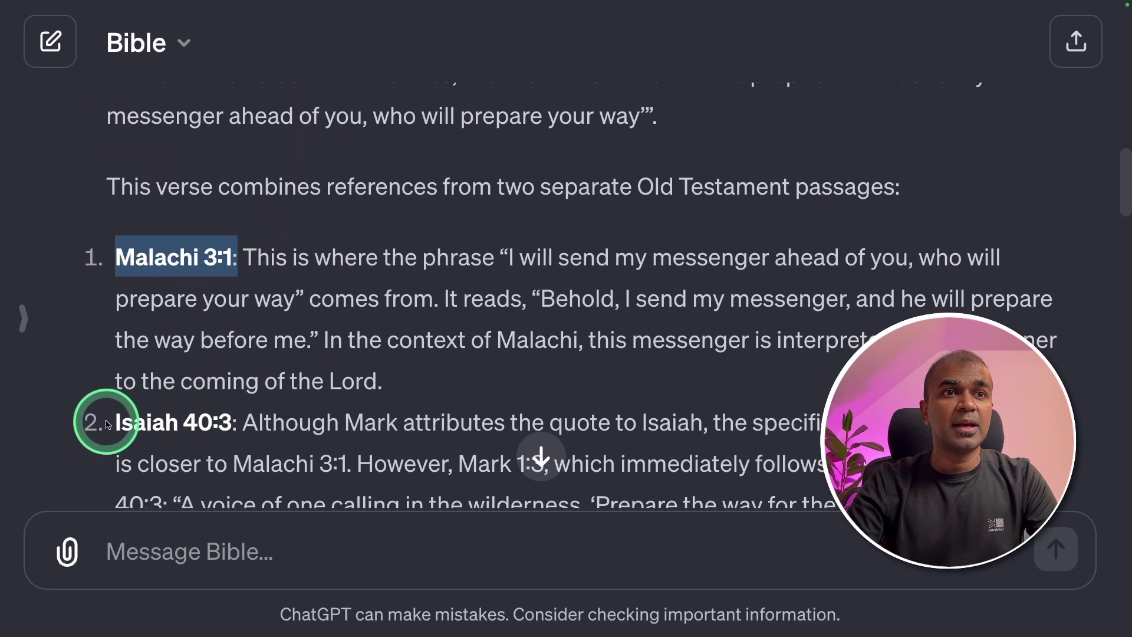
pyautogui.moveTo(116, 422); pyautogui.dragTo(190, 423)
pyautogui.scroll(-3, 232, 422)
pyautogui.moveTo(174, 505); pyautogui.dragTo(580, 505)
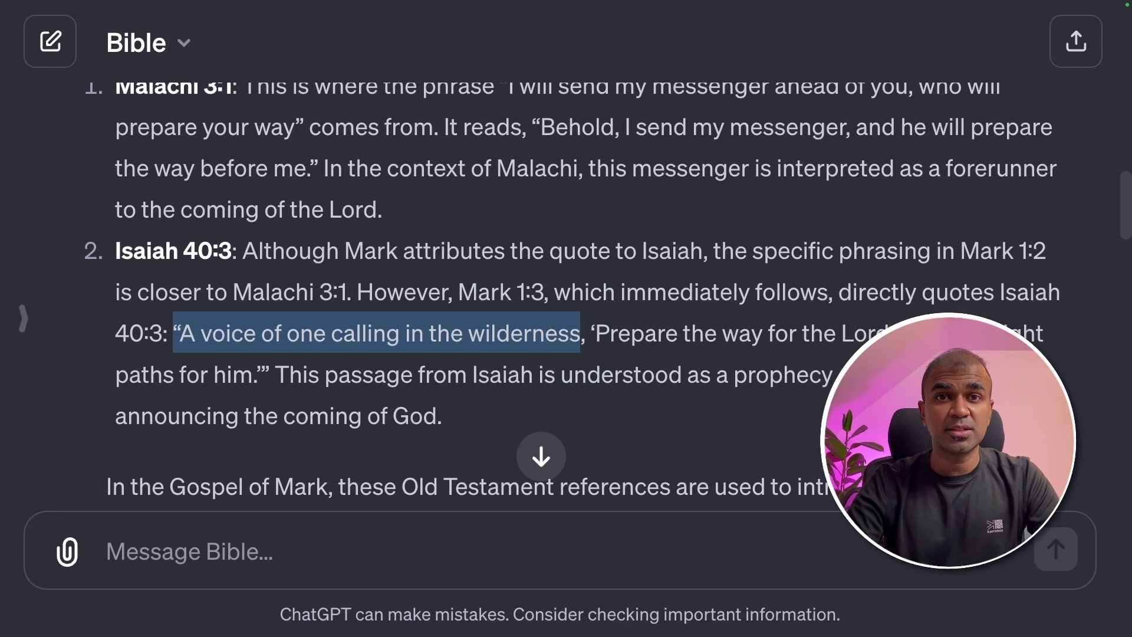
pyautogui.scroll(-10, 112, 165)
pyautogui.click(112, 165)
pyautogui.moveTo(106, 169); pyautogui.dragTo(229, 164)
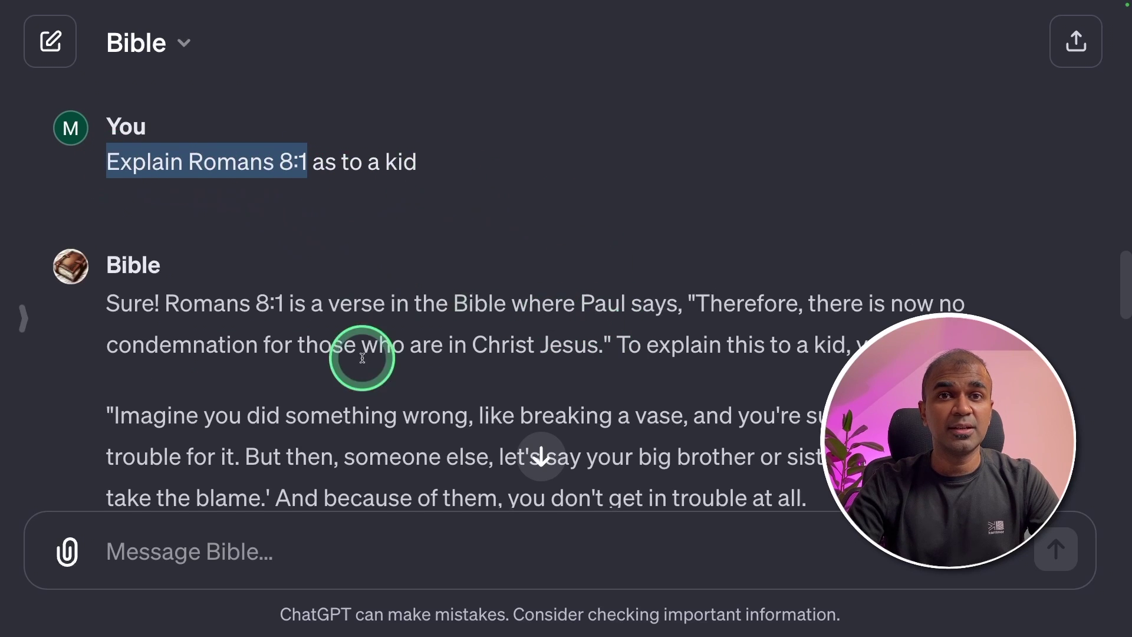
# Scroll past the Romans 2:4 and 8:1 connection to the Old Testament anger bar chart
pyautogui.scroll(-1, 178, 314)
pyautogui.click(178, 314)
pyautogui.scroll(-10, 178, 314)
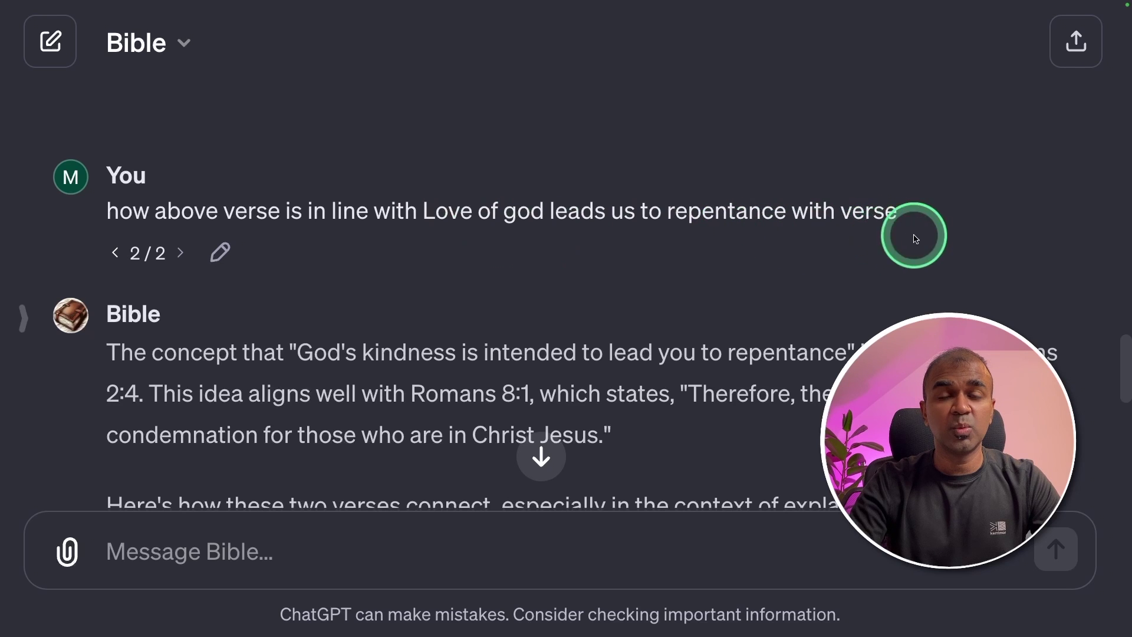
pyautogui.scroll(-4, 538, 311)
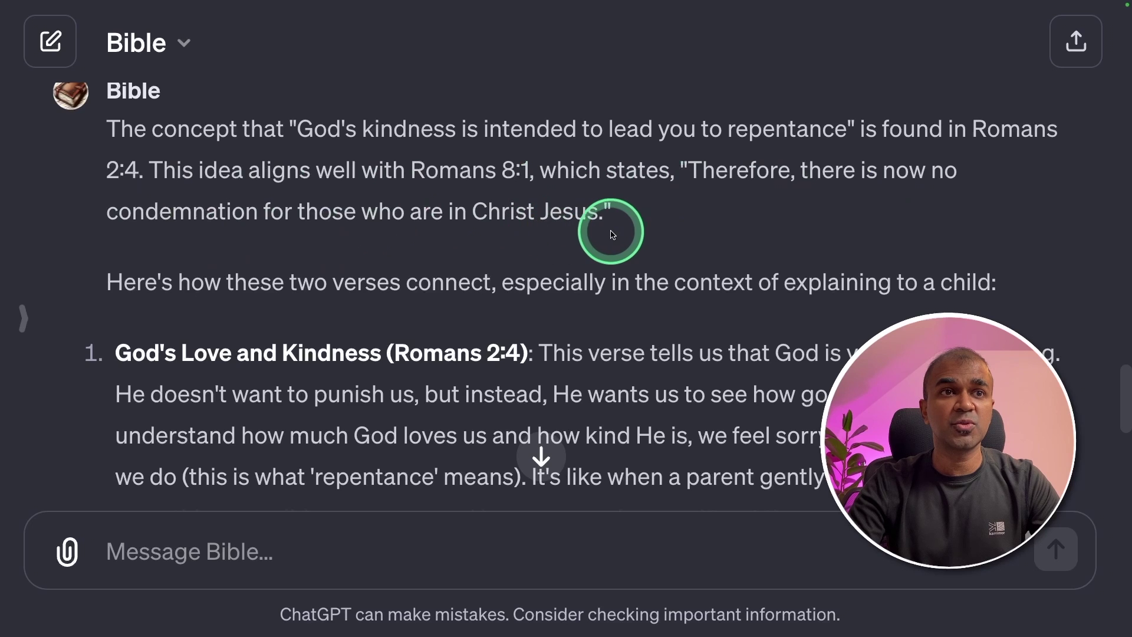
pyautogui.scroll(-7, 612, 235)
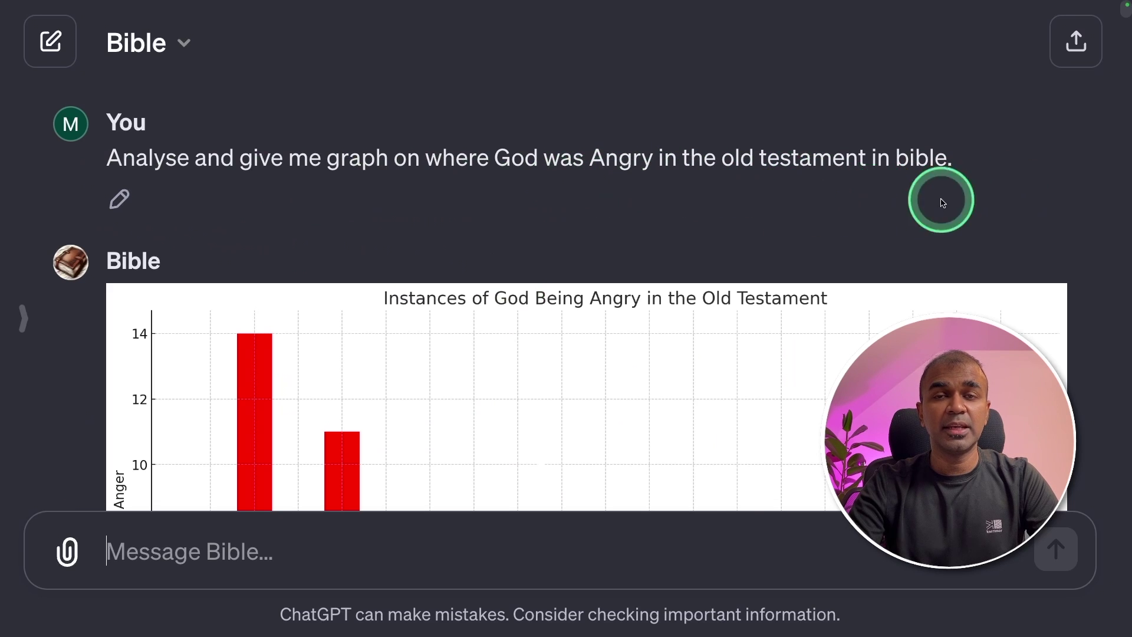
# Scroll through the anger-by-book chart labels and the post-crucifixion answer
pyautogui.scroll(-5, 837, 203)
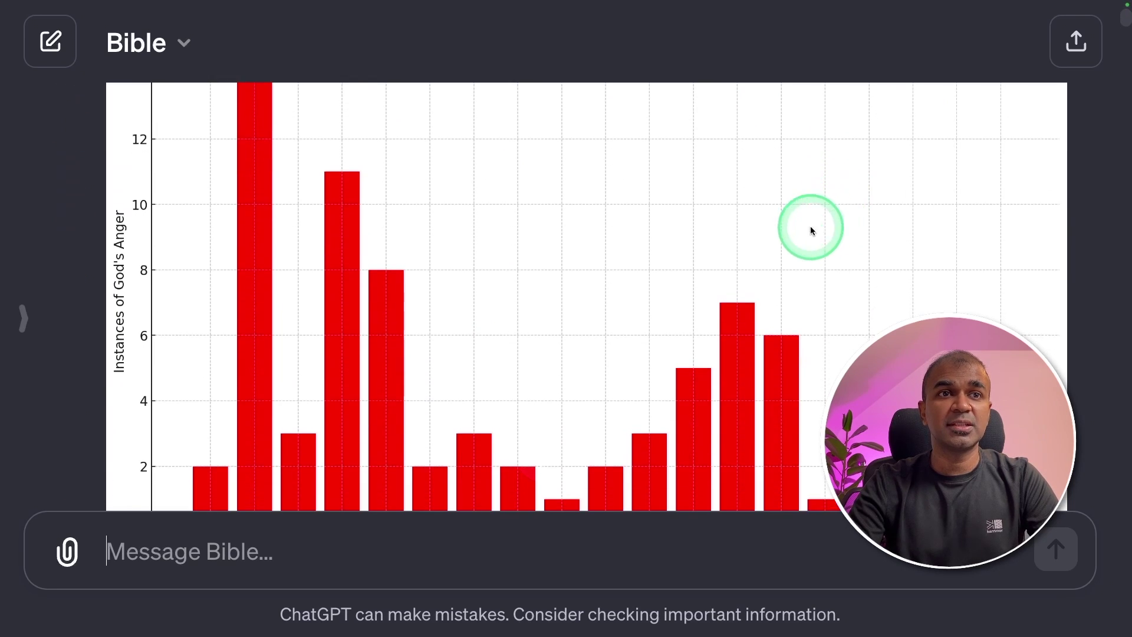
pyautogui.scroll(-2, 810, 230)
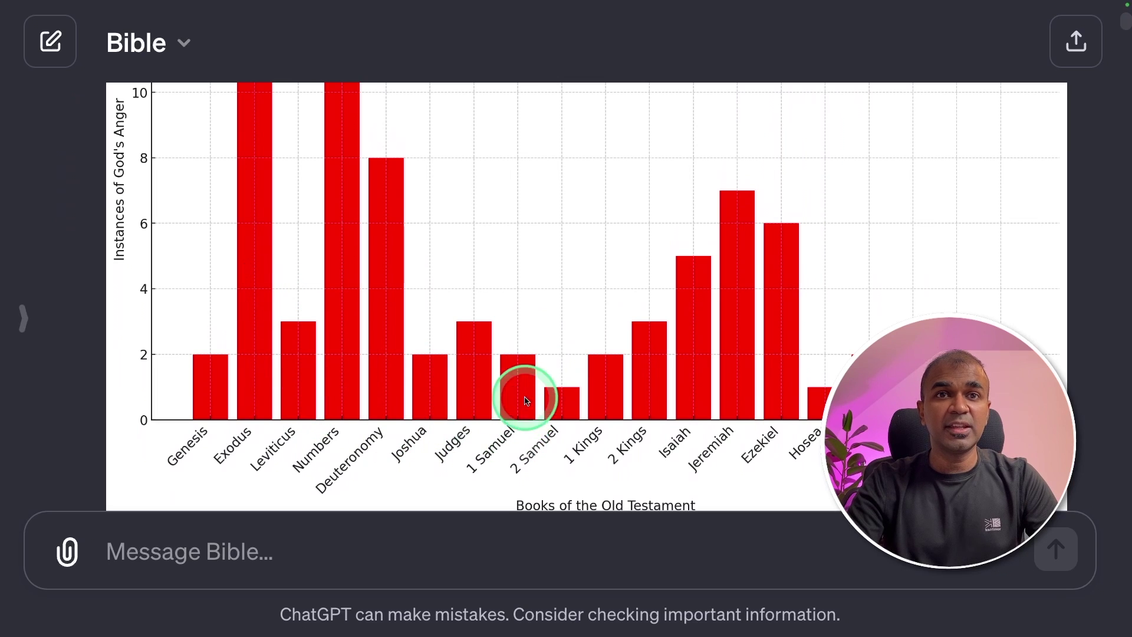
pyautogui.scroll(10, 702, 328)
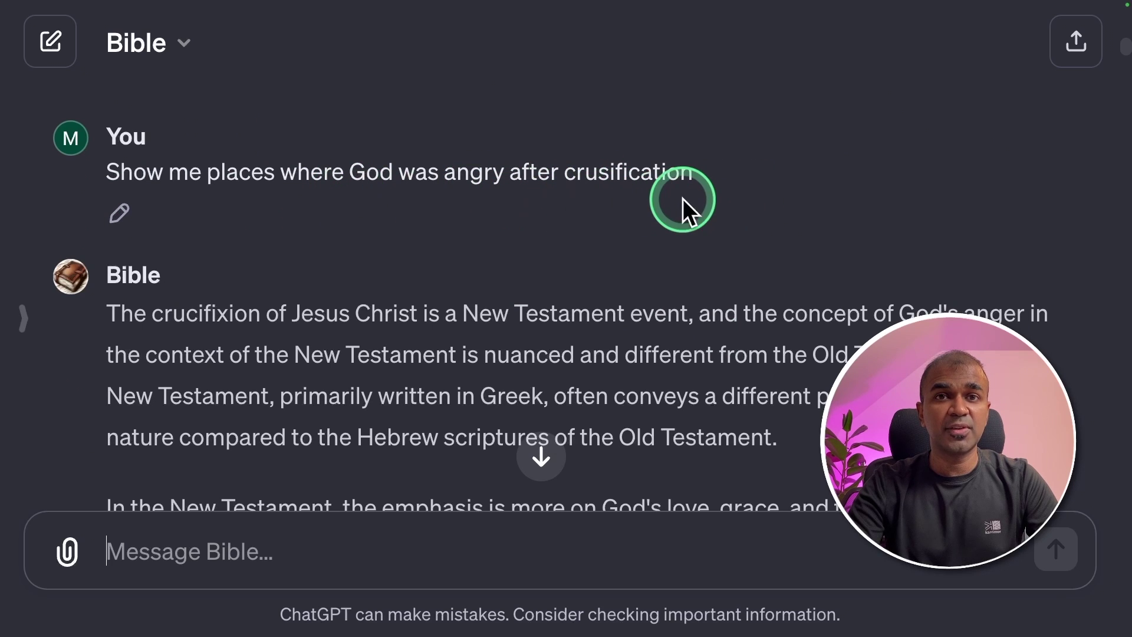
pyautogui.scroll(-4, 684, 202)
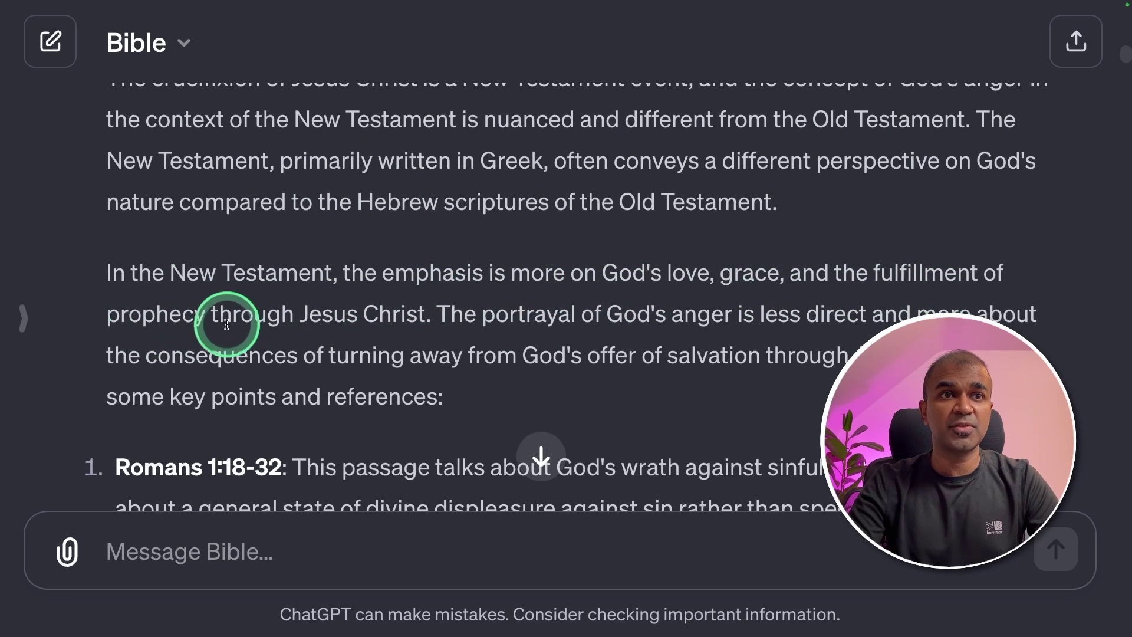
pyautogui.scroll(-4, 470, 324)
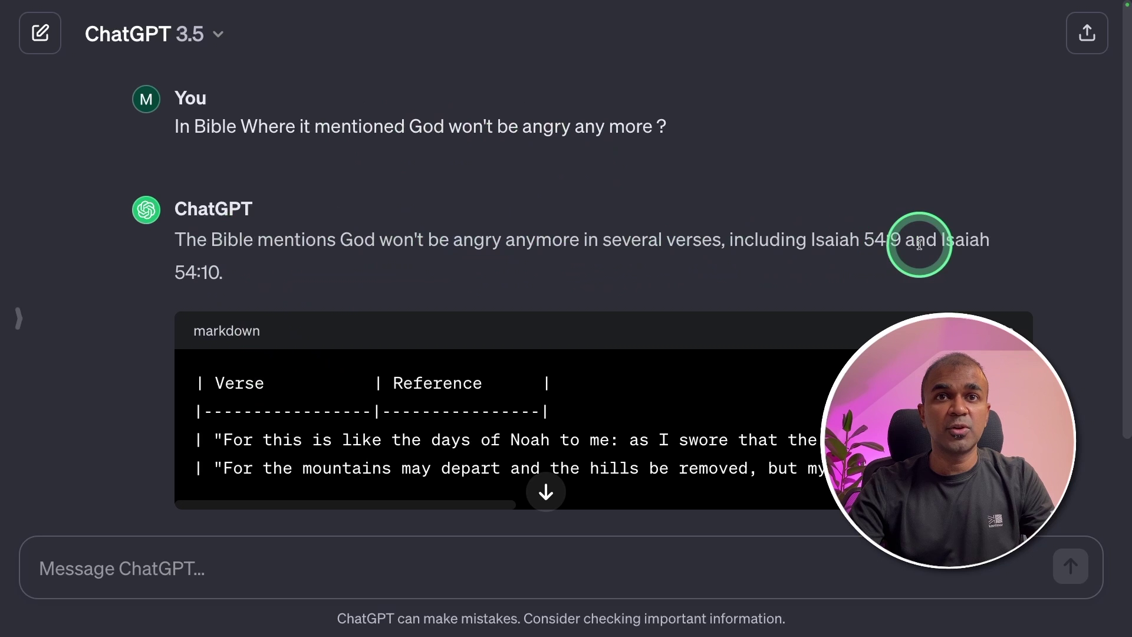
# Scroll the ChatGPT 3.5 chat to the answer linking Isaiah 54:9-10 with Isaiah 53
pyautogui.scroll(-8, 300, 412)
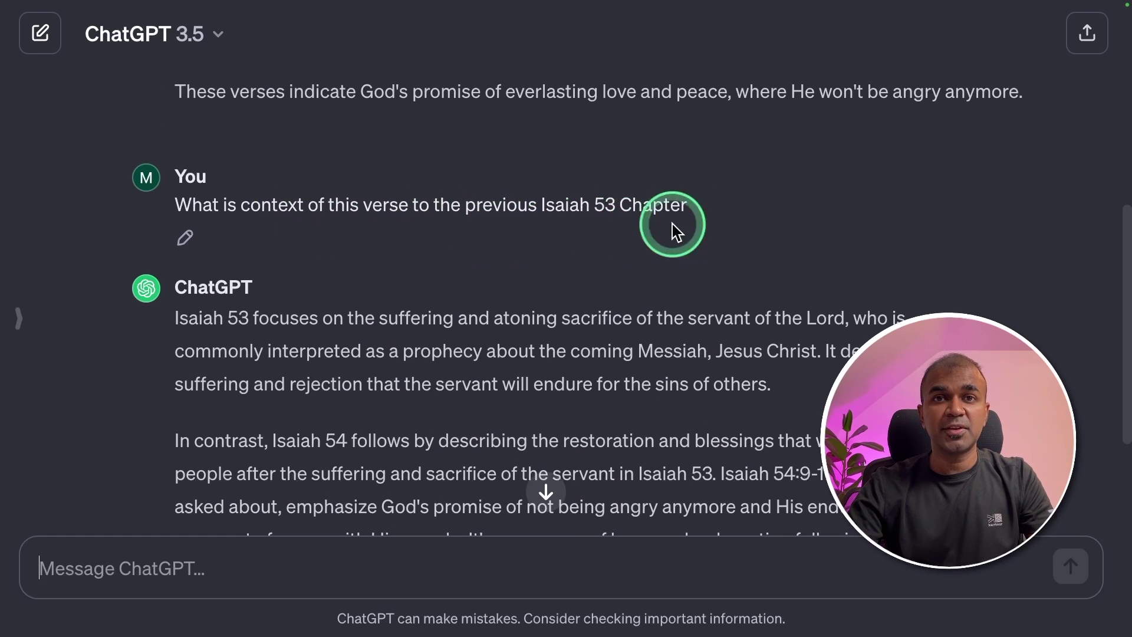
pyautogui.scroll(-1, 589, 236)
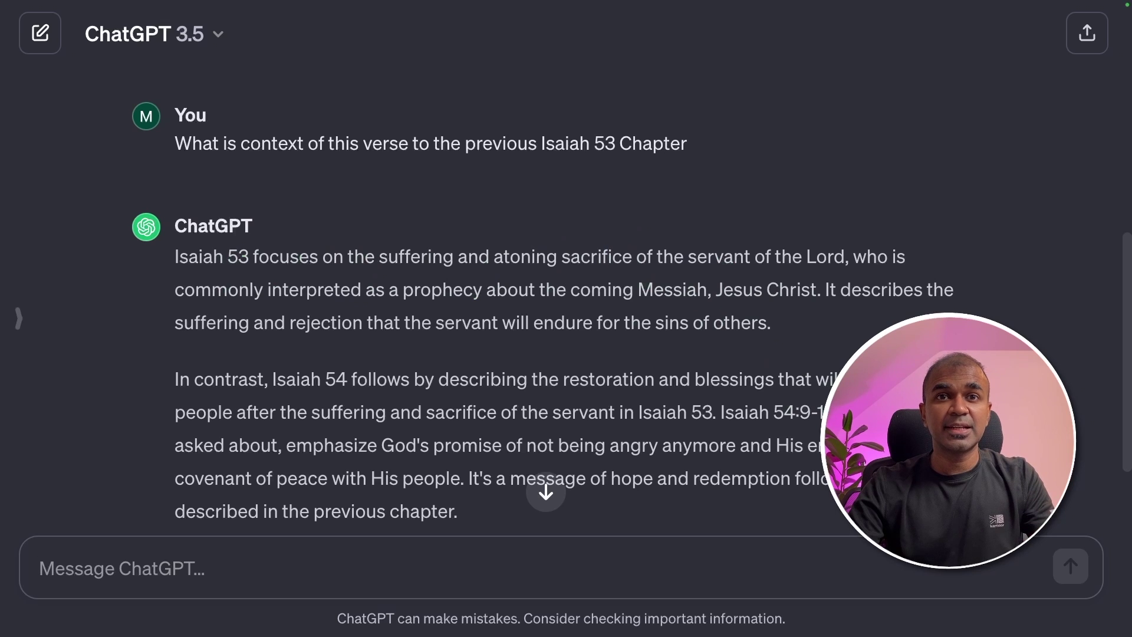
pyautogui.scroll(1, 566, 295)
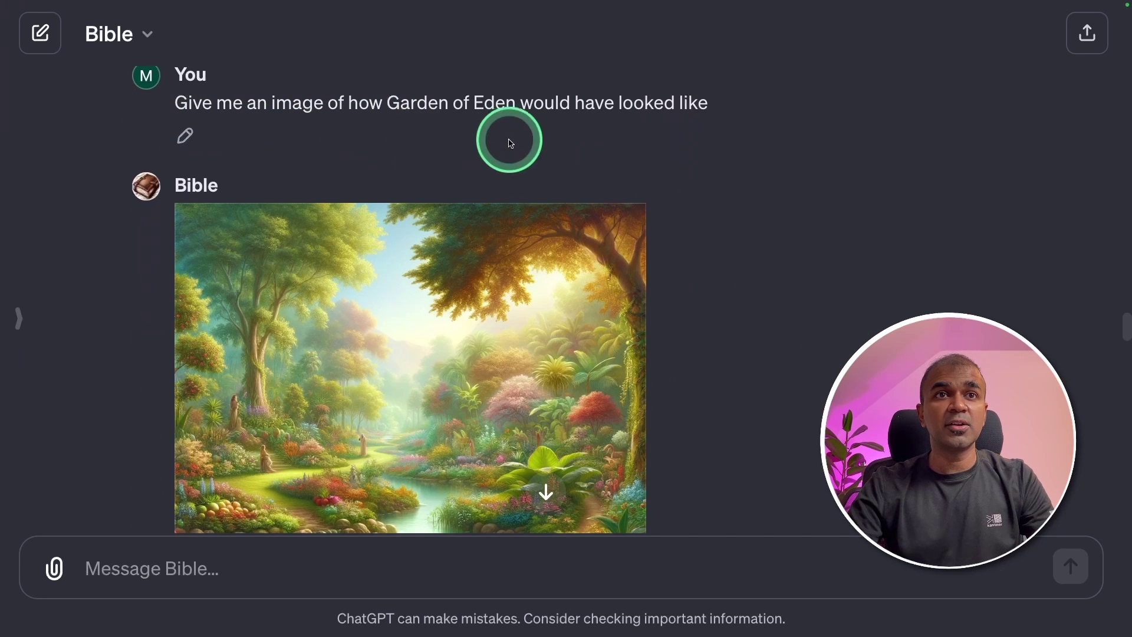
# Open the Garden of Eden illustration full size in the image viewer
pyautogui.click(631, 218)
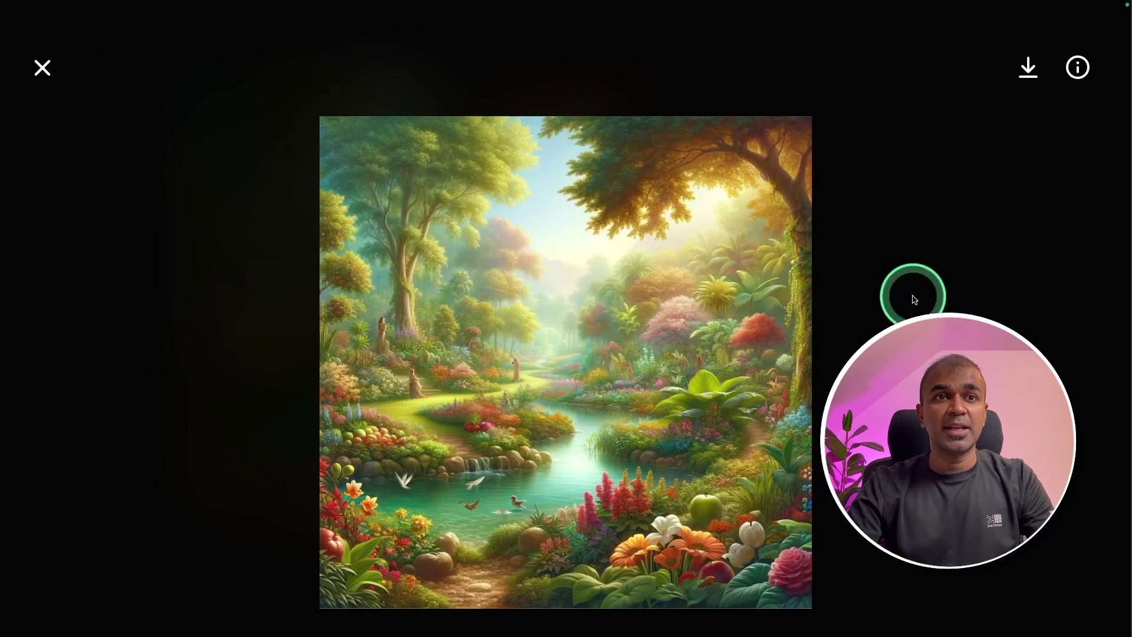